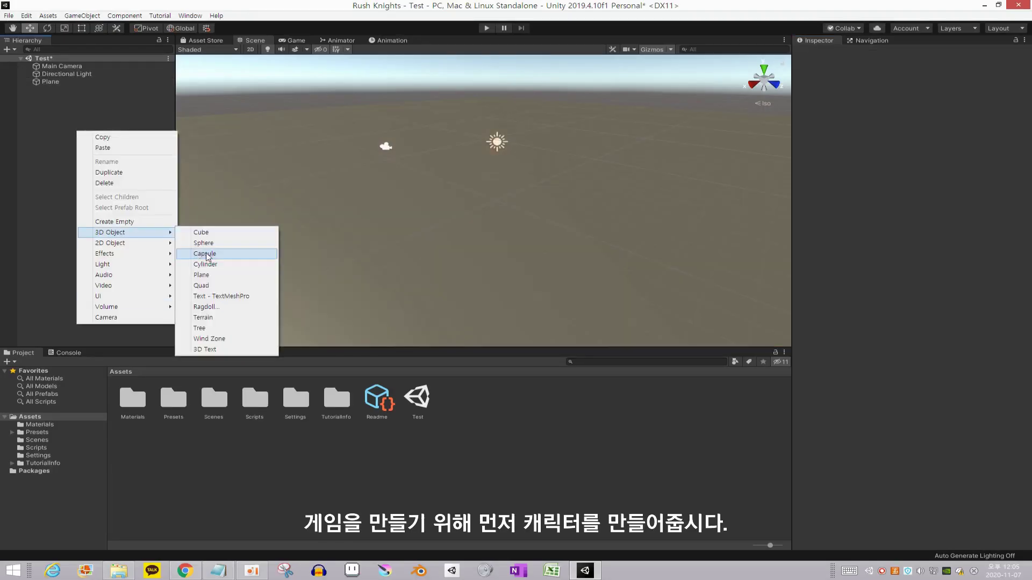
# Add a capsule as the character body with a child cube scaled to 0.5
pyautogui.click(258, 247)
pyautogui.doubleClick(53, 90)
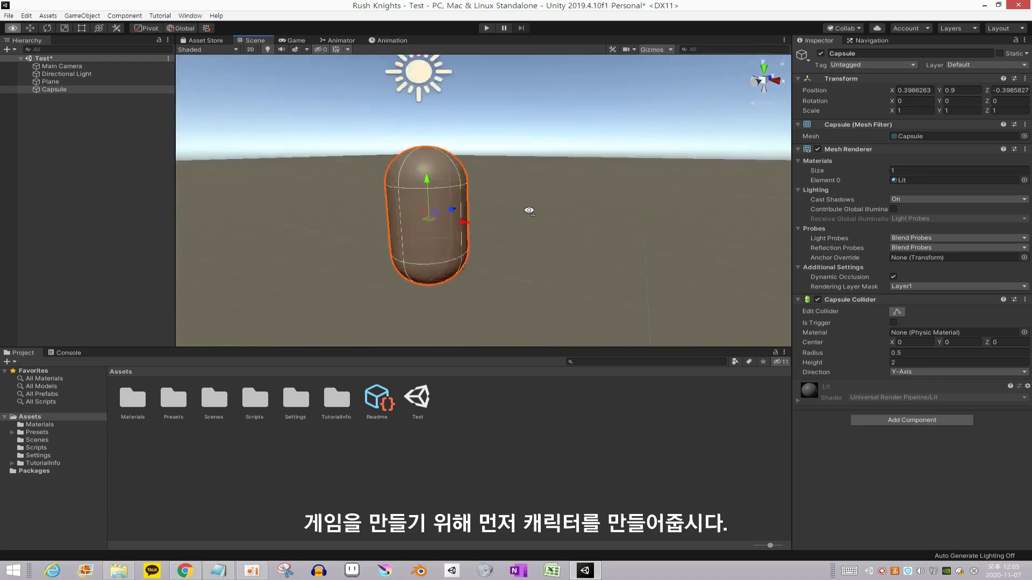
pyautogui.rightClick(54, 90)
pyautogui.click(253, 194)
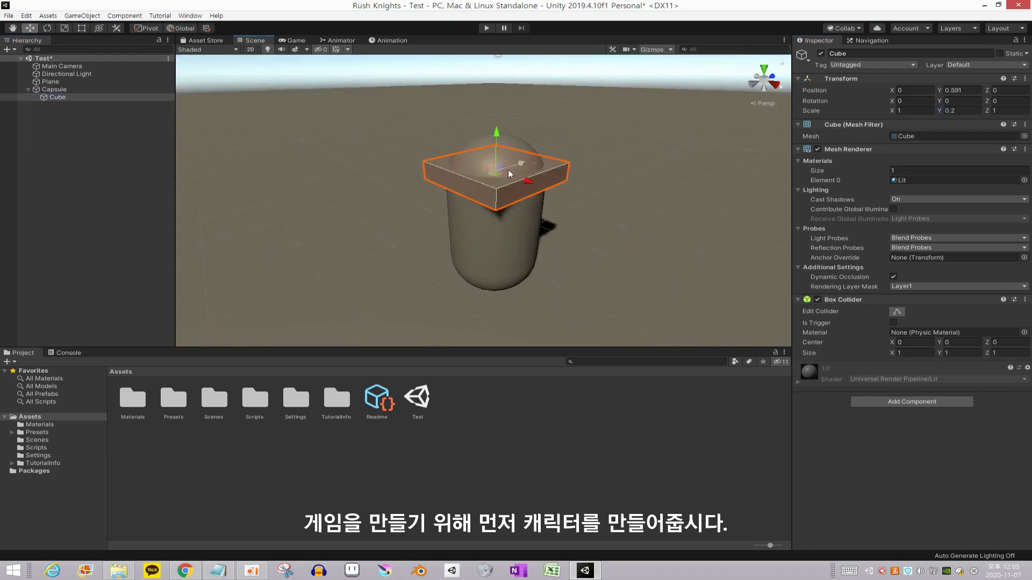
pyautogui.write('.5')
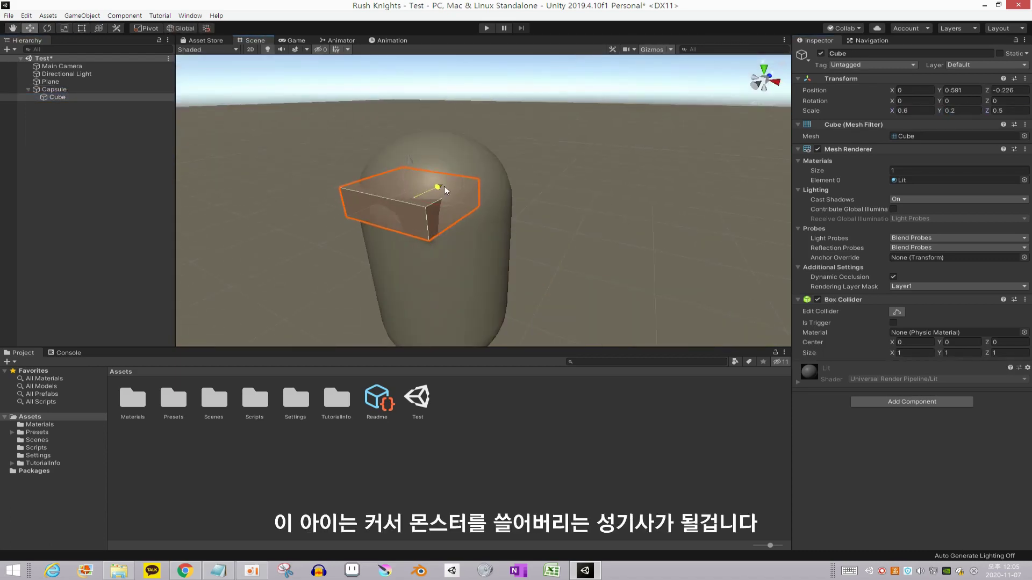
# Create two new materials named Black and White
pyautogui.rightClick(539, 444)
pyautogui.click(462, 357)
pyautogui.write('Black')
pyautogui.rightClick(583, 408)
pyautogui.click(516, 321)
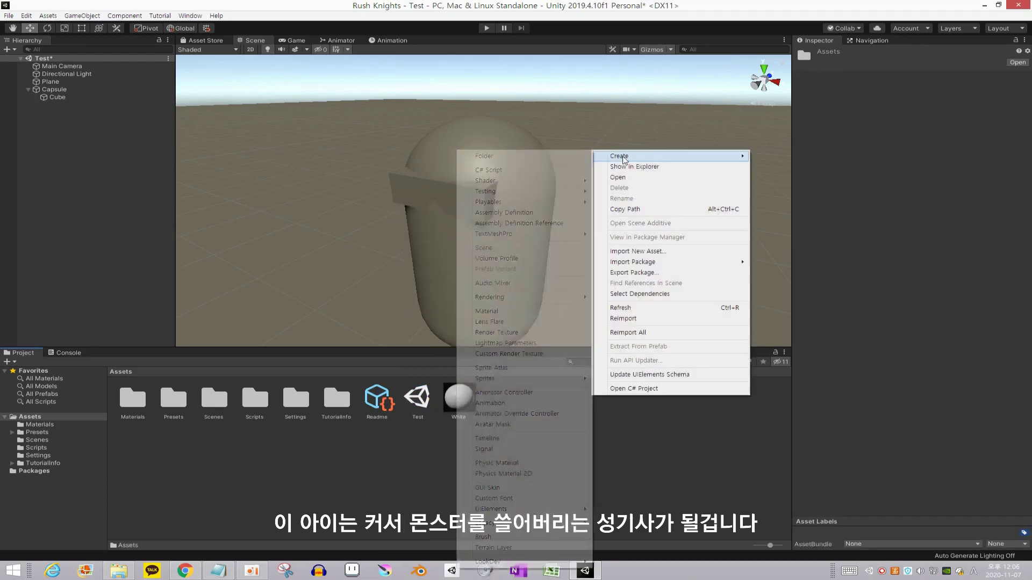
pyautogui.write('White')
pyautogui.press('Return')
# Apply Black to the glasses and White to the capsule, and set a 0.2 scale
pyautogui.moveTo(378, 398); pyautogui.dragTo(441, 188)
pyautogui.moveTo(499, 398); pyautogui.dragTo(483, 269)
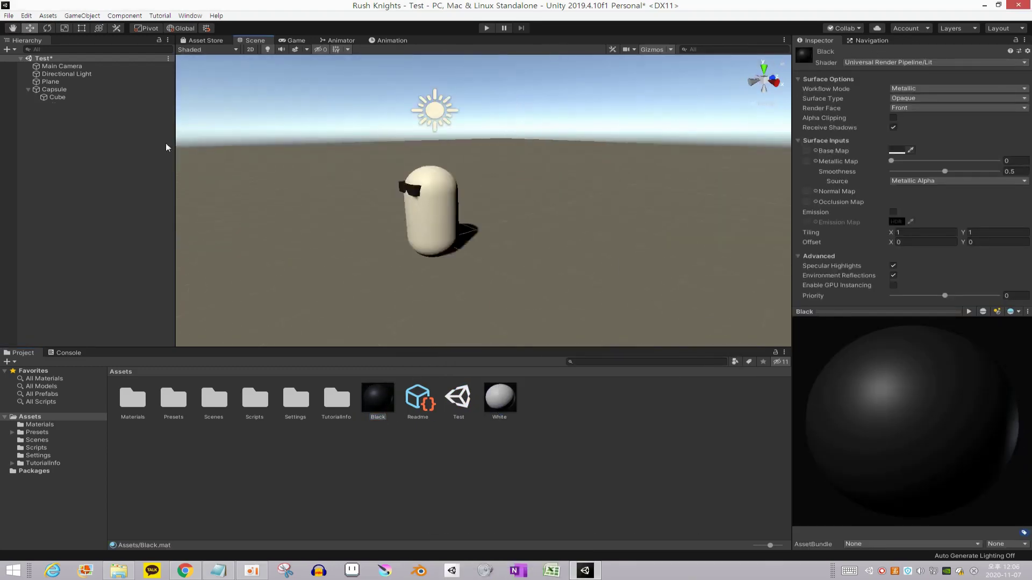
pyautogui.write('.2e')
pyautogui.press('Return')
# Add a second cube under Weapon and flatten it into a blade
pyautogui.press('r')
pyautogui.rightClick(62, 105)
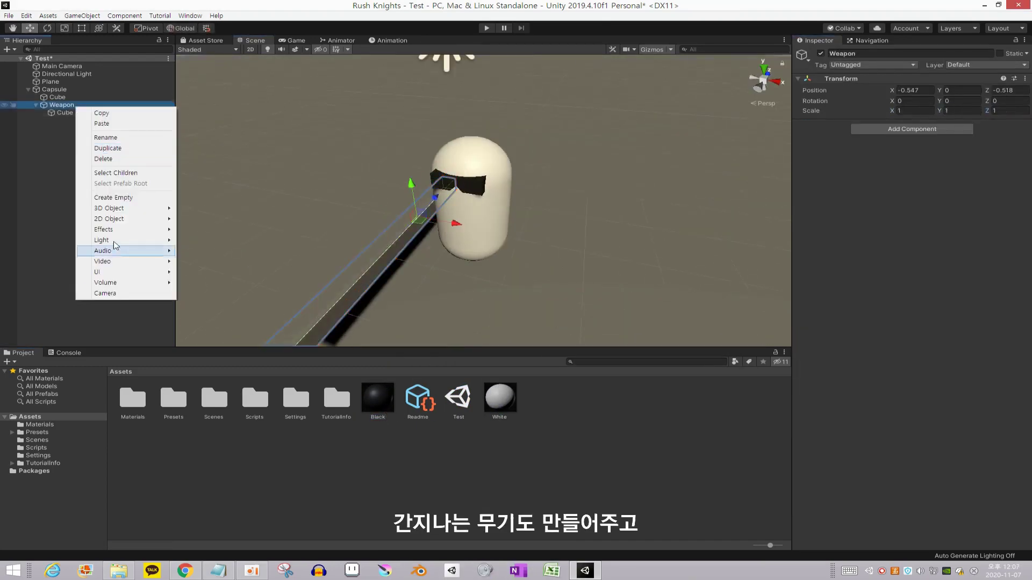
pyautogui.click(268, 177)
pyautogui.moveTo(376, 215); pyautogui.dragTo(419, 178)
pyautogui.scroll(-5, 498, 253)
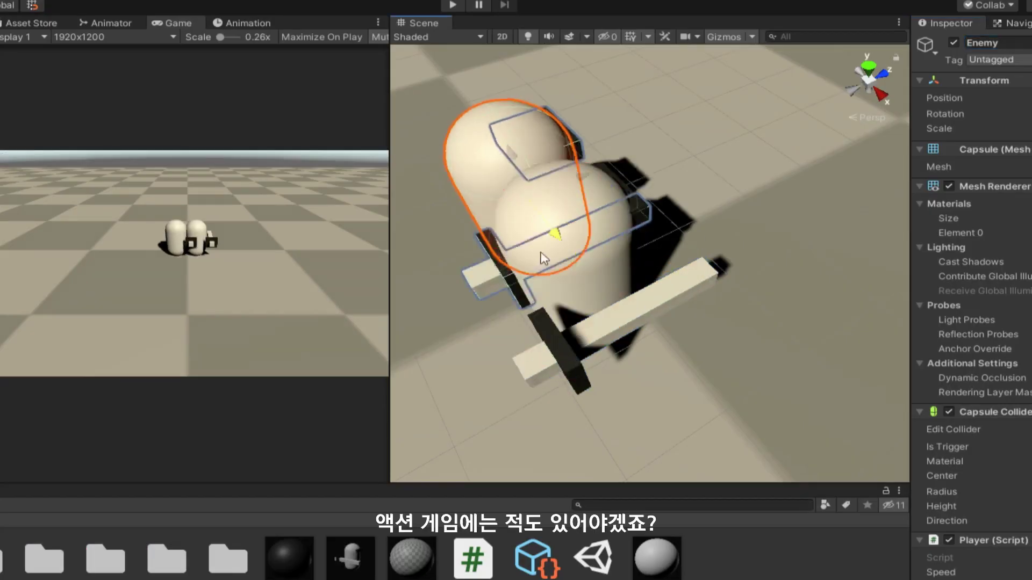
# Frame the Enemy capsule and apply the Black material to it
pyautogui.press('f')
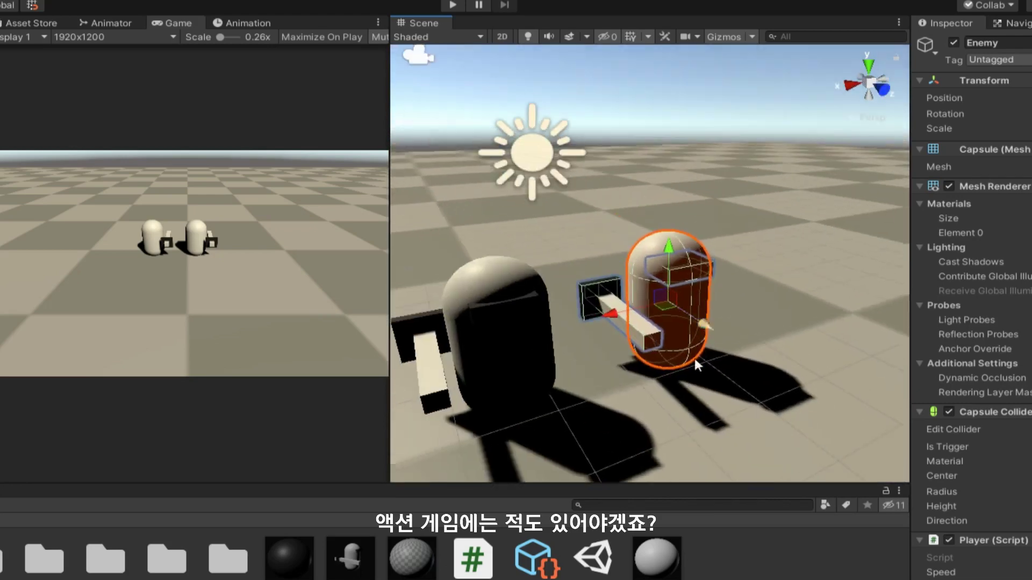
pyautogui.moveTo(685, 263); pyautogui.dragTo(686, 265)
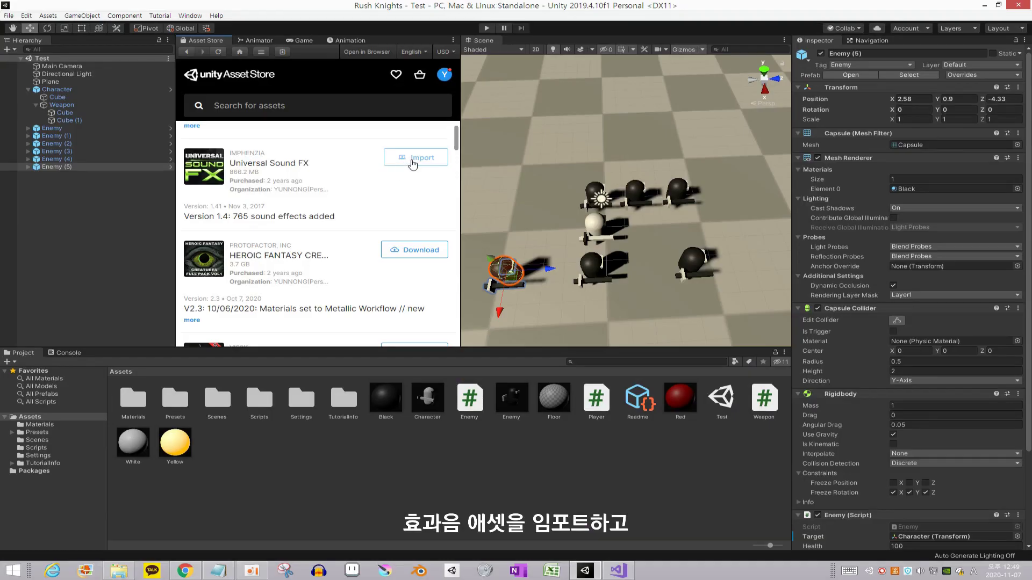
# Import the Asset Store package into the Unity project
pyautogui.click(412, 159)
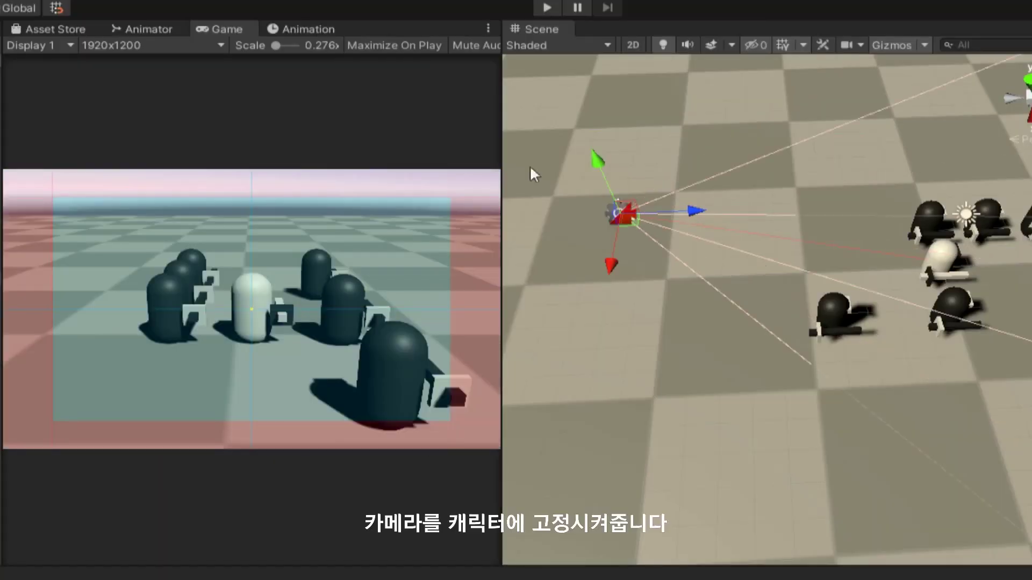
# Move the Main Camera upward to look down on the characters
pyautogui.moveTo(595, 152); pyautogui.dragTo(624, 42)
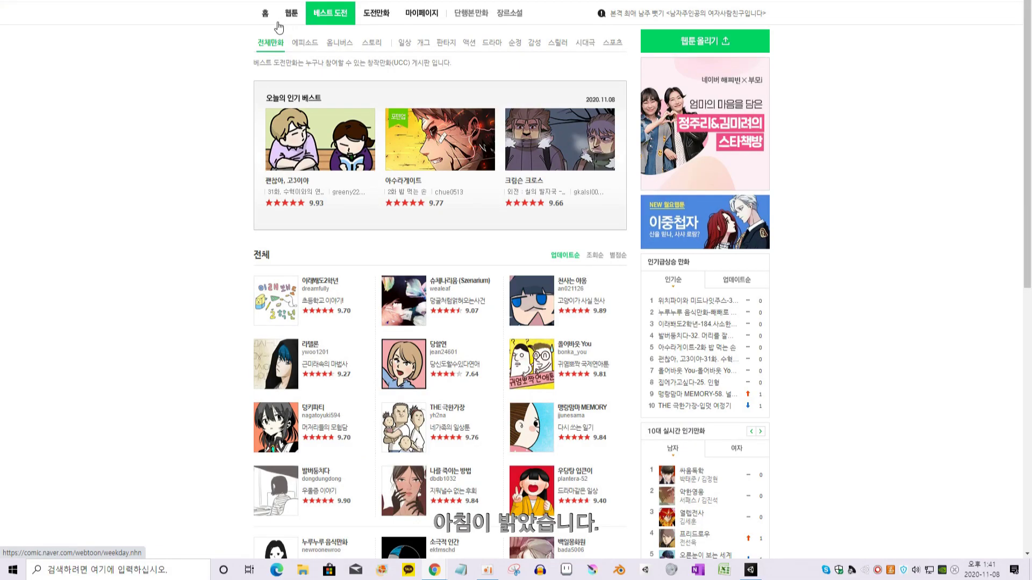
# Go to the Naver Webtoon home page, then open the weekday webtoon list
pyautogui.click(268, 20)
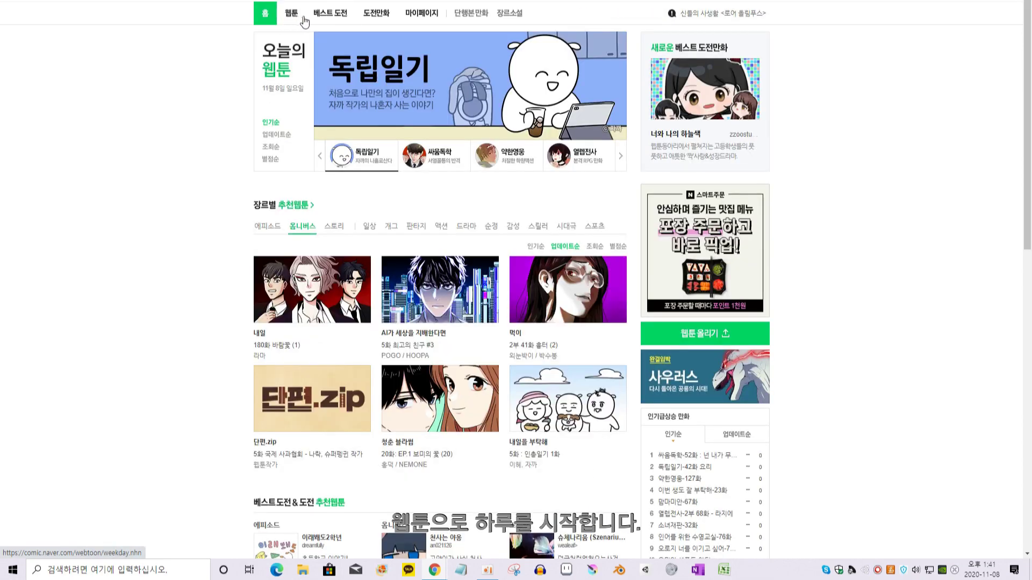
pyautogui.click(304, 22)
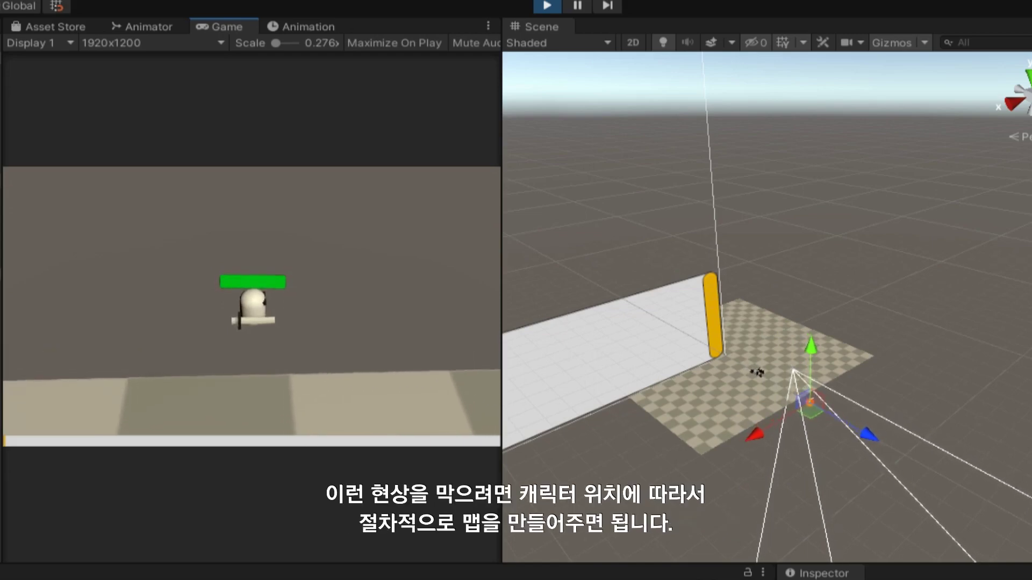
# Select the checkered floor plane
pyautogui.click(730, 415)
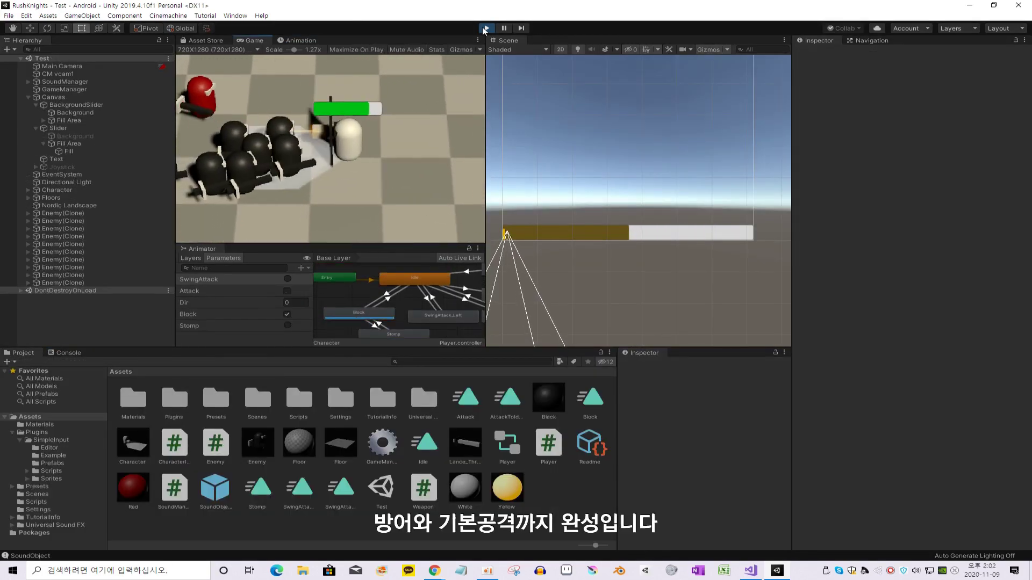
# Test the sword swing, then bring the Attack states into view in the Animator graph
pyautogui.press('space')
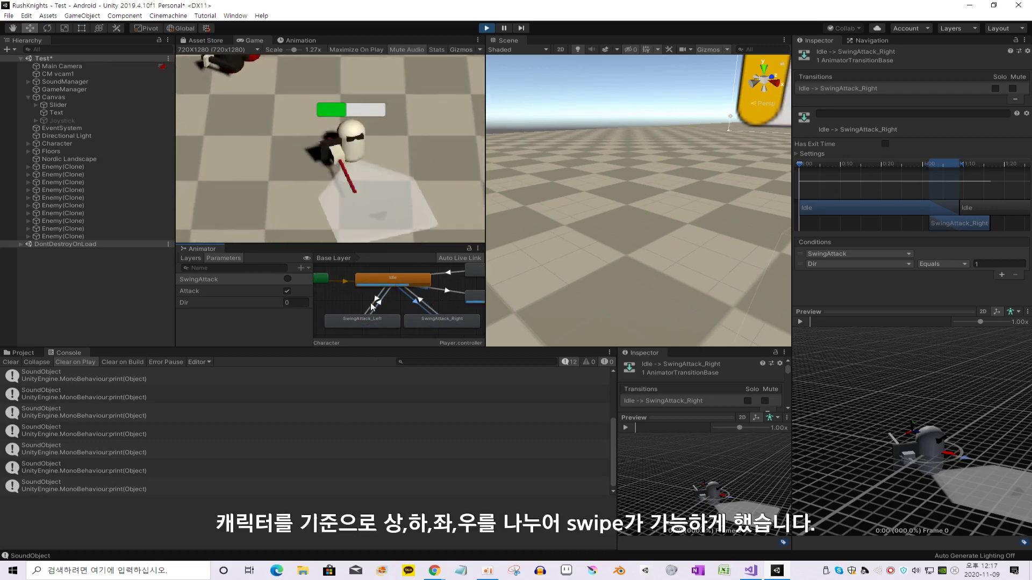
pyautogui.moveTo(431, 304); pyautogui.dragTo(364, 304, button='middle')
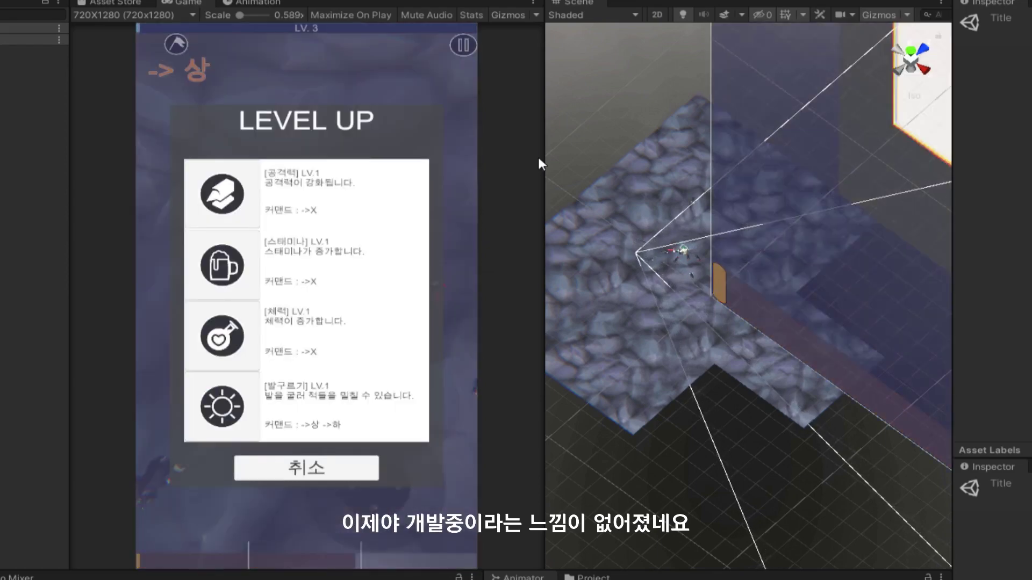
# Pick the 발구르기 upgrade on level up and enter right and up arrow combos
pyautogui.press('Down')
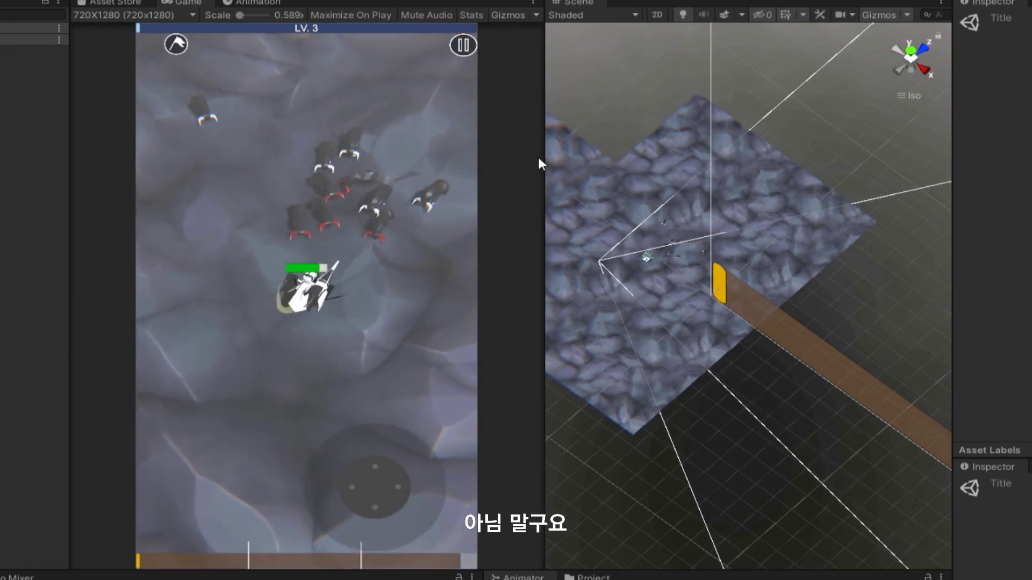
pyautogui.press('Right')
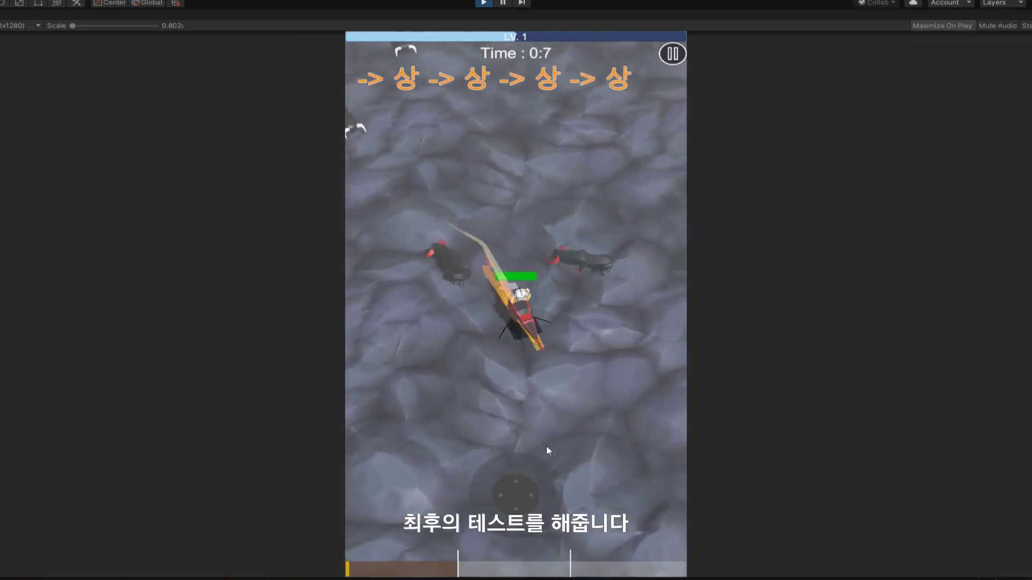
pyautogui.press('Up')
pyautogui.press('Up')
pyautogui.press('Up')
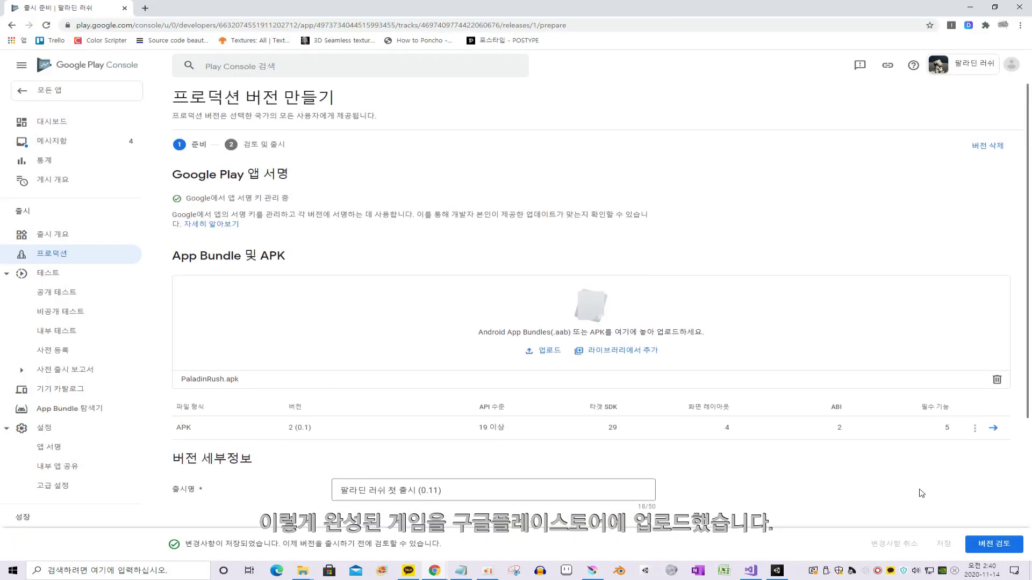
# Expand the release error details, then go to the releases list
pyautogui.scroll(-2, 868, 441)
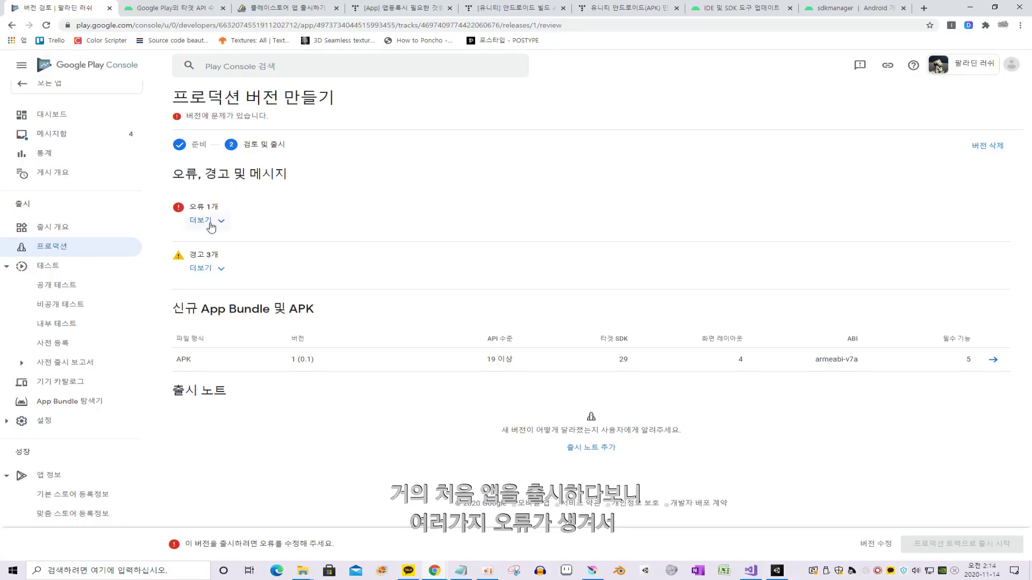
pyautogui.click(206, 221)
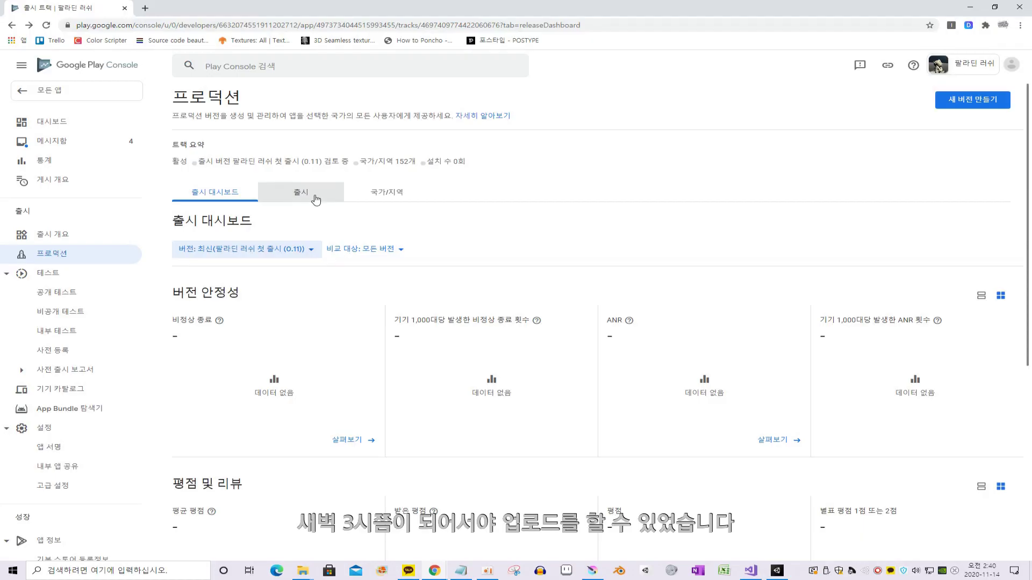
pyautogui.click(302, 194)
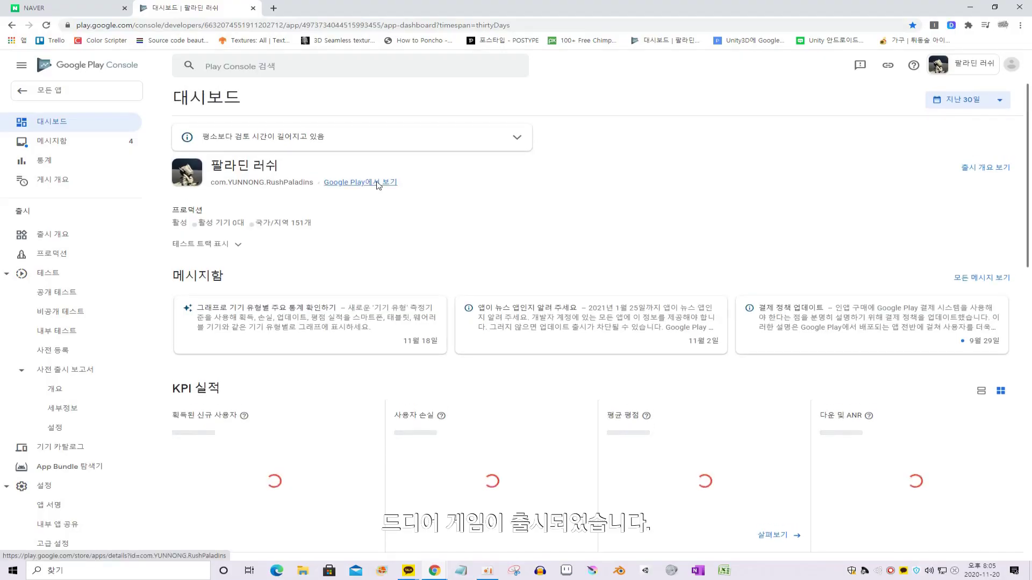
# View 팔라딘 러쉬's live Google Play page and scroll through its screenshots
pyautogui.click(378, 184)
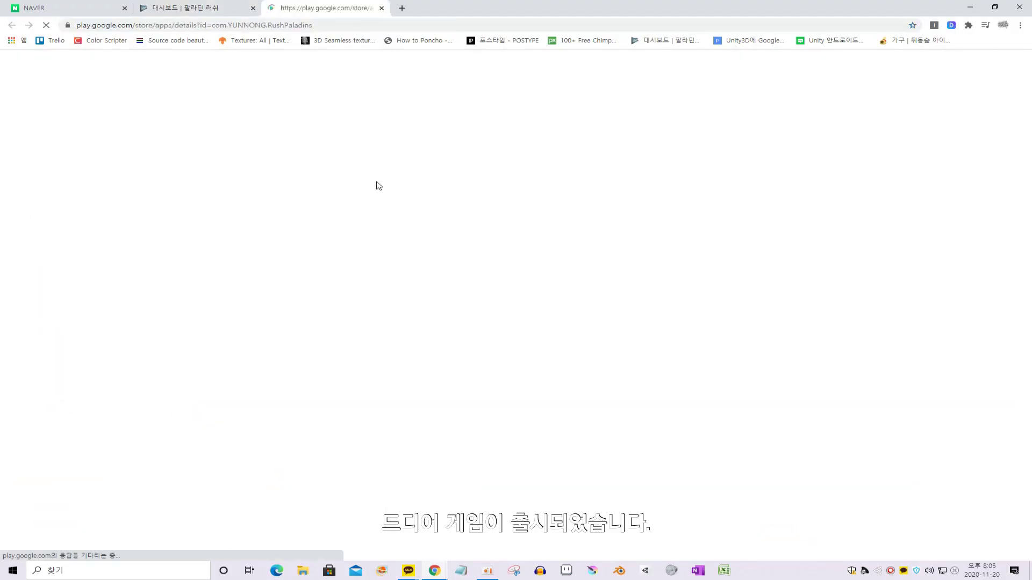
pyautogui.hscroll(5, 625, 297)
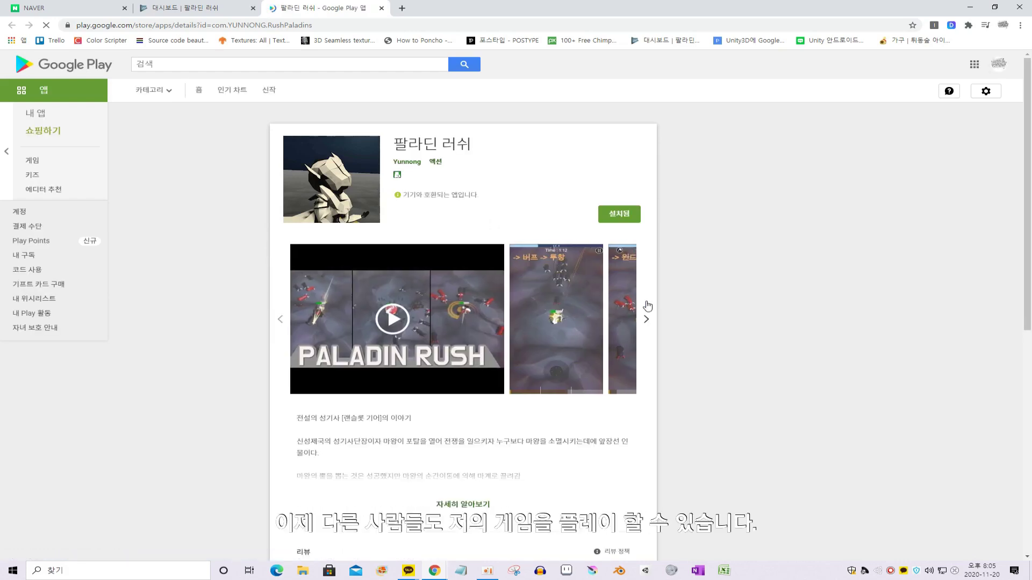
pyautogui.hscroll(5, 647, 305)
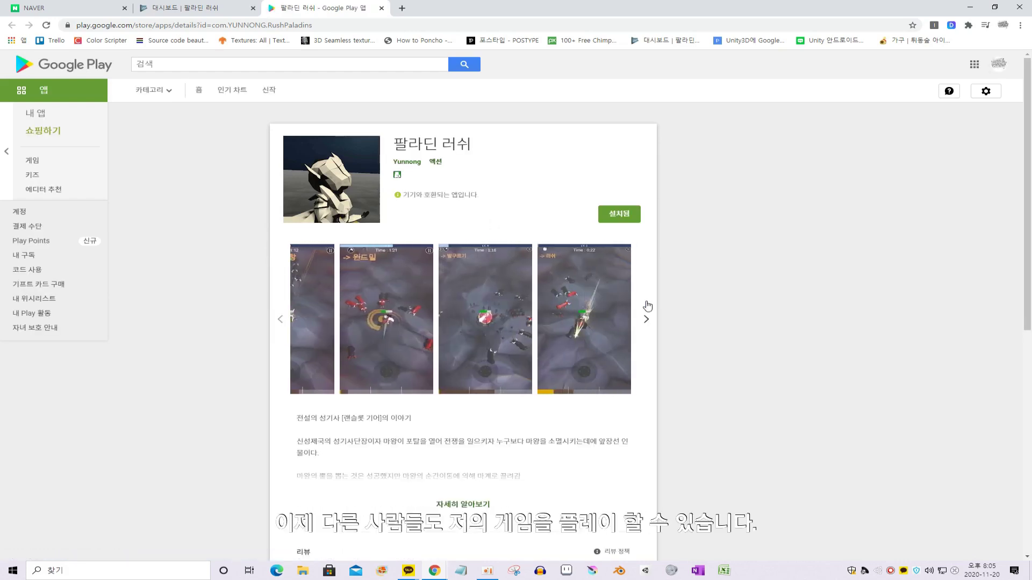